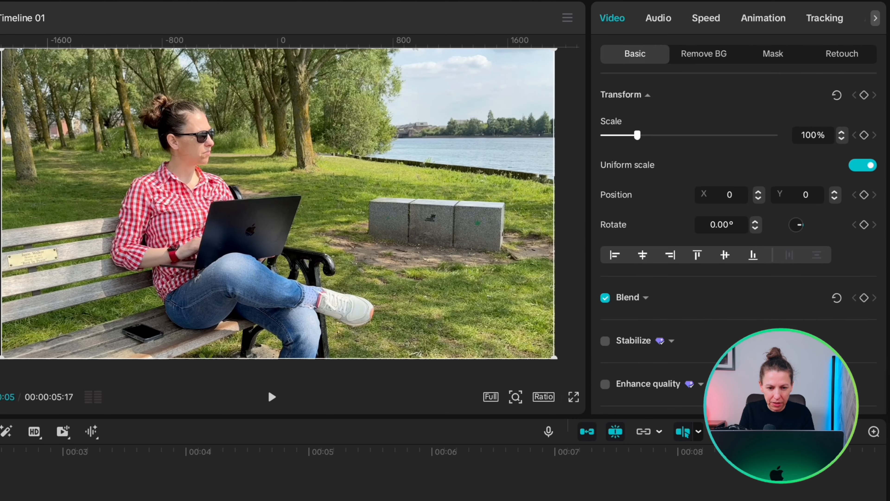
# Mask the park clip with a circle shrunk to a point, feather 40, and keyframe the mask settings at 00:00:02:00
pyautogui.click(783, 60)
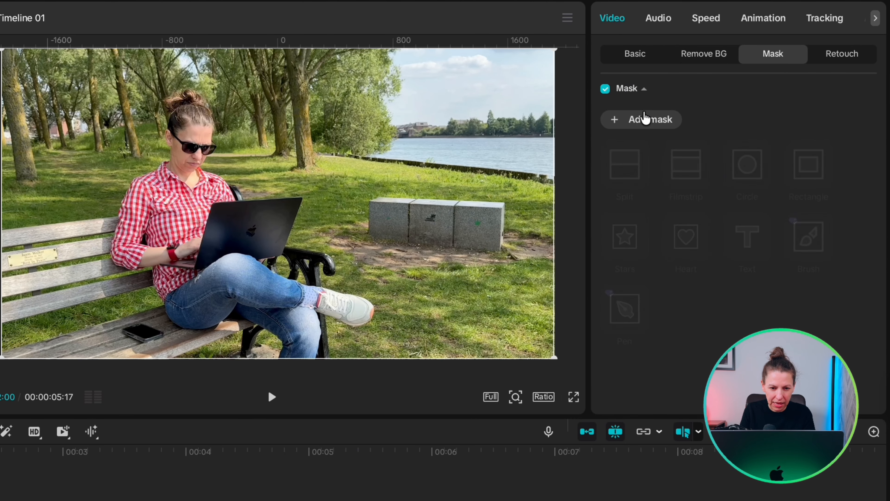
pyautogui.click(646, 119)
pyautogui.click(745, 164)
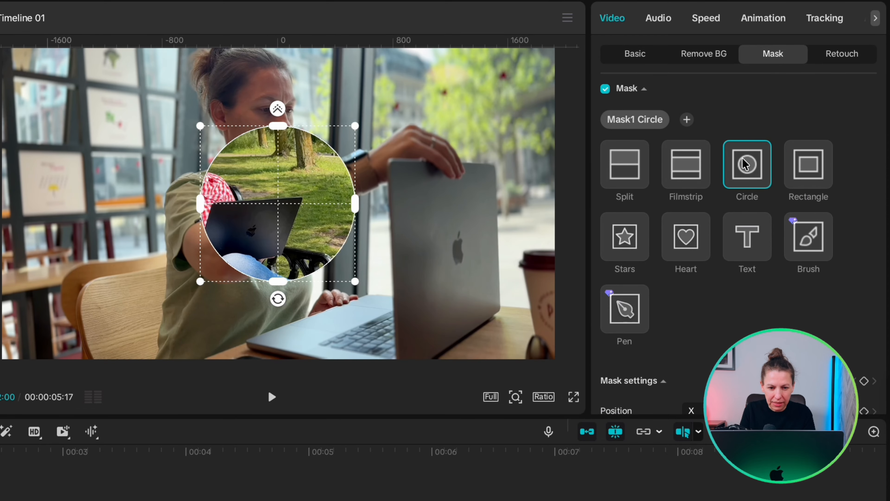
pyautogui.moveTo(355, 280); pyautogui.dragTo(292, 146)
pyautogui.scroll(-5, 605, 297)
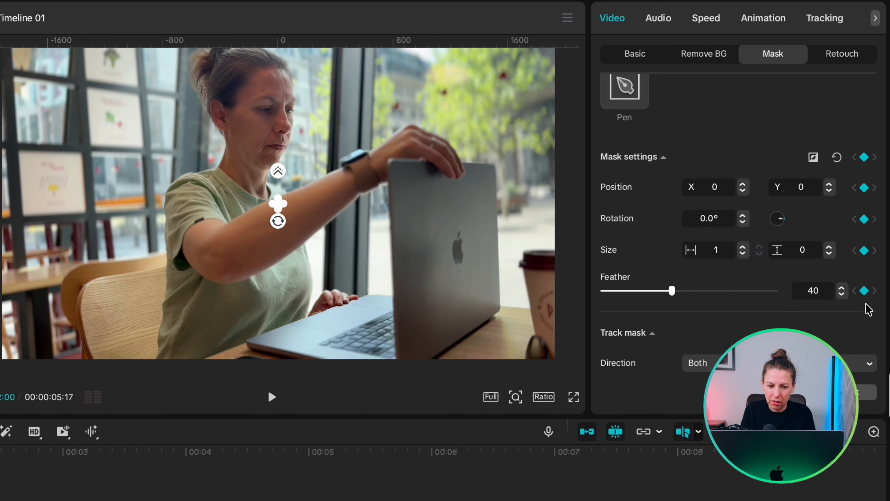
# At 00:00:02:03, enlarge the circle mask to about 2321 by 2377 so it extends past the frame, and lower its feather to 11
pyautogui.press('Right')
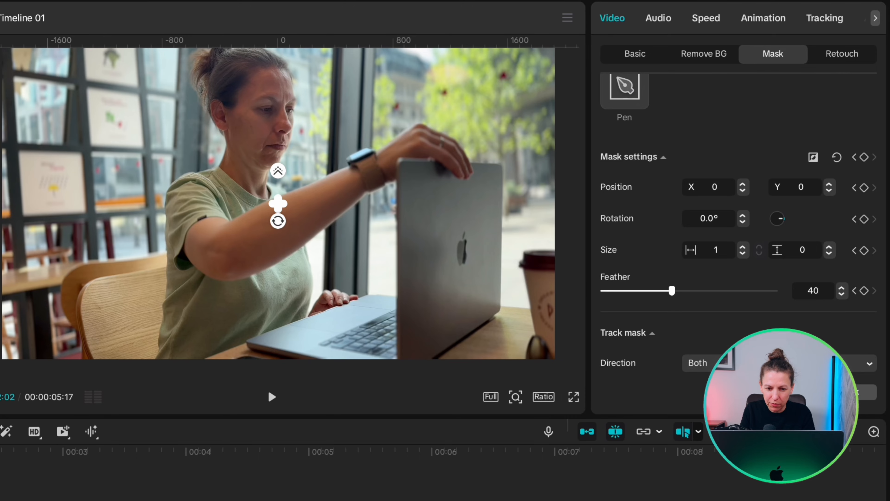
pyautogui.press('Right')
pyautogui.moveTo(278, 203); pyautogui.dragTo(502, 378)
pyautogui.moveTo(672, 291); pyautogui.dragTo(633, 298)
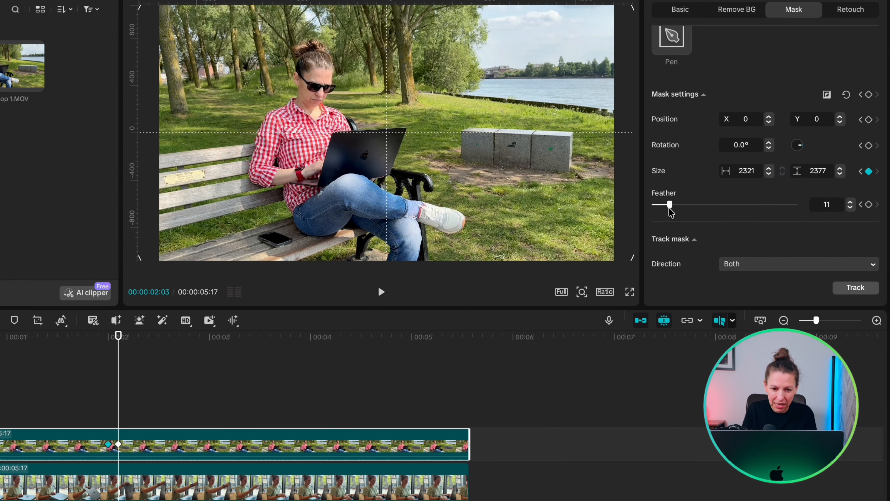
pyautogui.rightClick(119, 447)
pyautogui.click(142, 490)
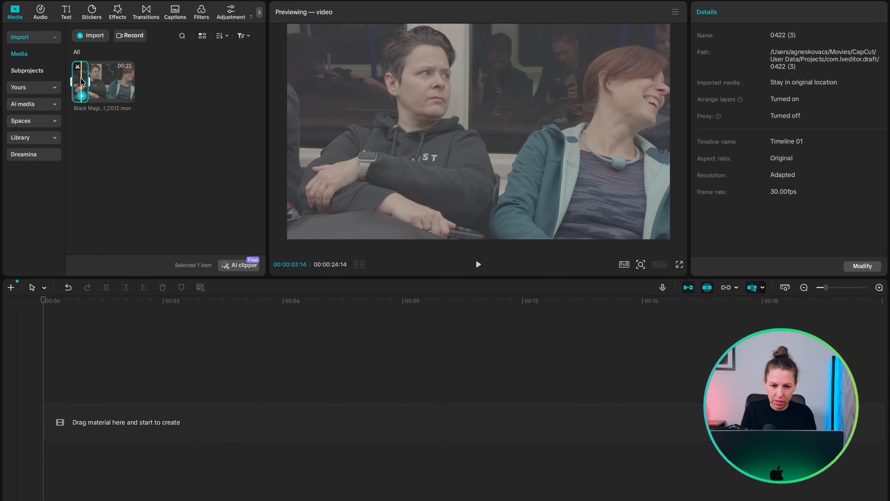
# In the new project, place the Black Magic clip at the start of the timeline and duplicate it on the track above
pyautogui.moveTo(102, 81); pyautogui.dragTo(94, 396)
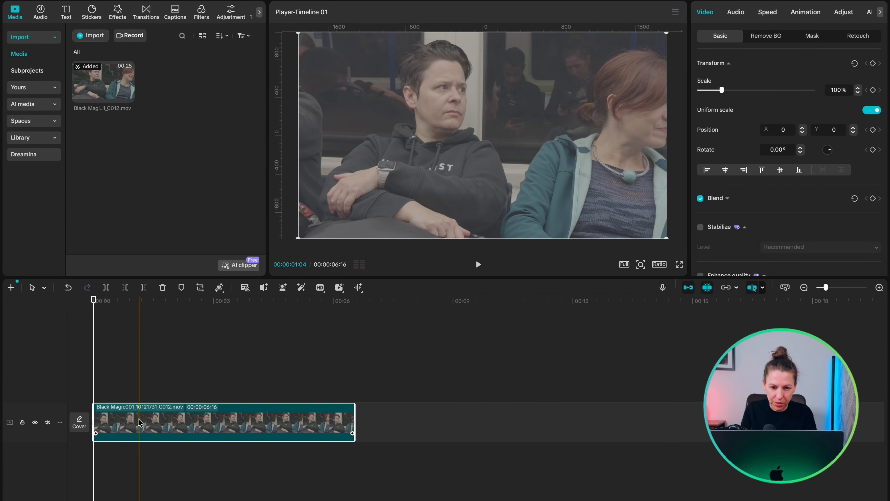
pyautogui.moveTo(139, 422); pyautogui.dragTo(140, 383)
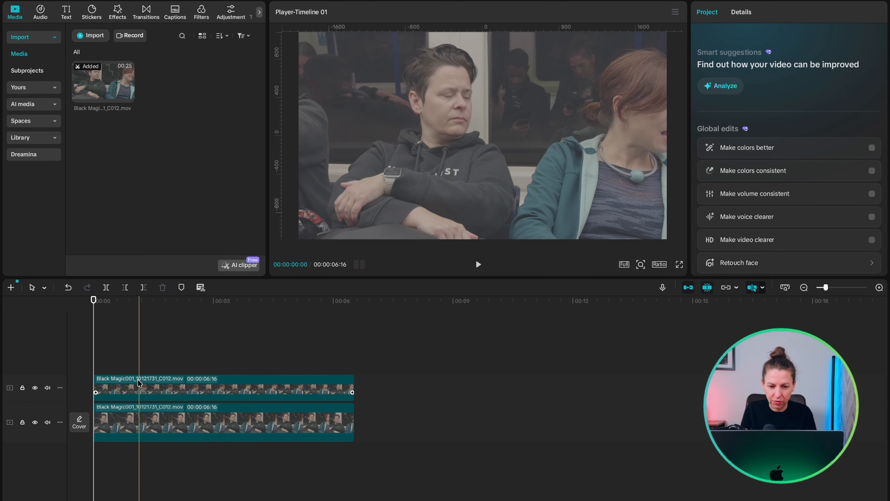
pyautogui.click(140, 384)
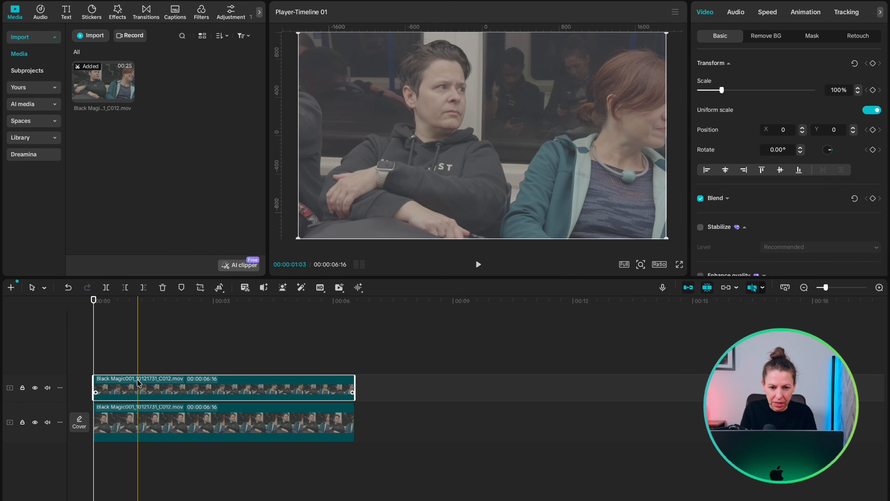
# Add the D&A Apple Log to Rec709 Base LUT above both clips and extend it to the clips' end
pyautogui.click(226, 20)
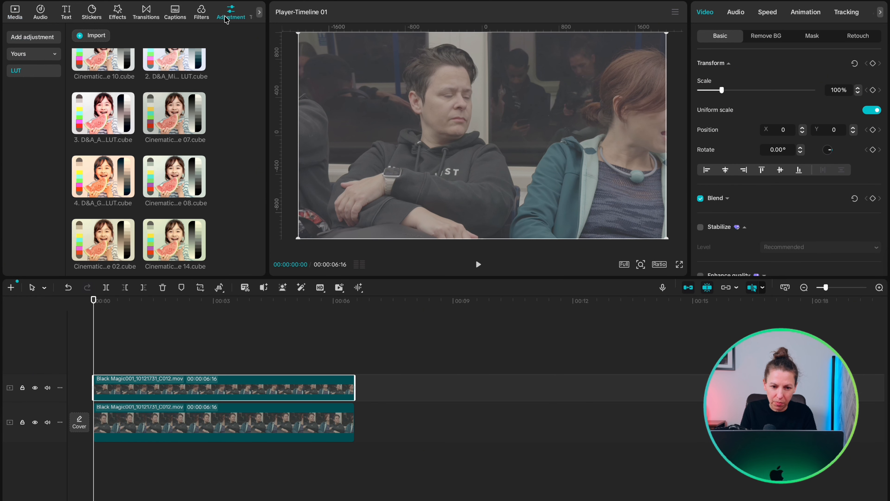
pyautogui.scroll(3, 163, 157)
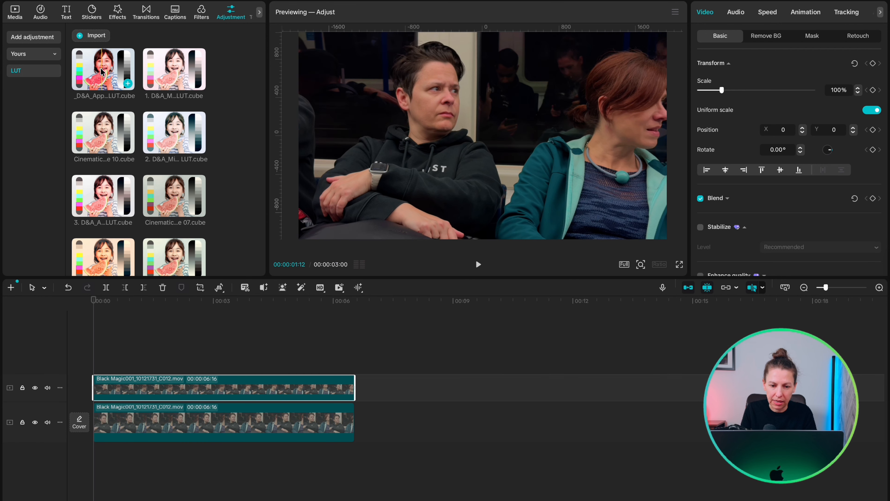
pyautogui.moveTo(101, 259); pyautogui.dragTo(102, 367)
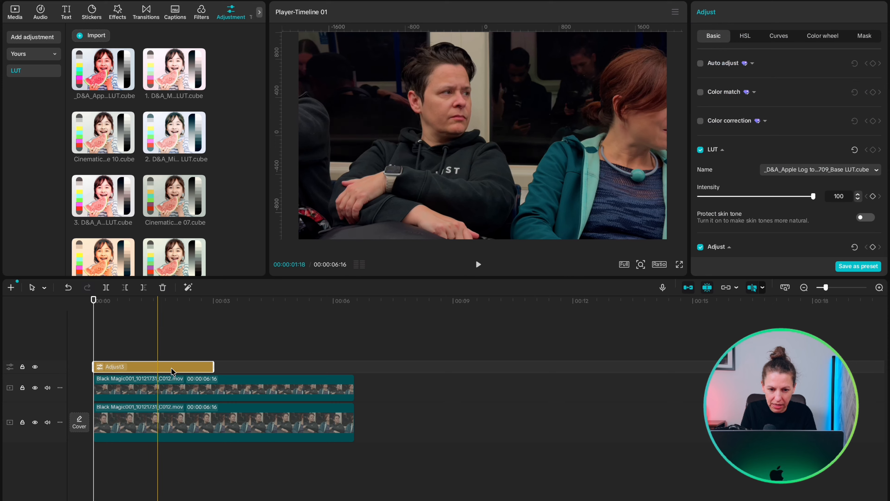
pyautogui.moveTo(214, 367); pyautogui.dragTo(345, 362)
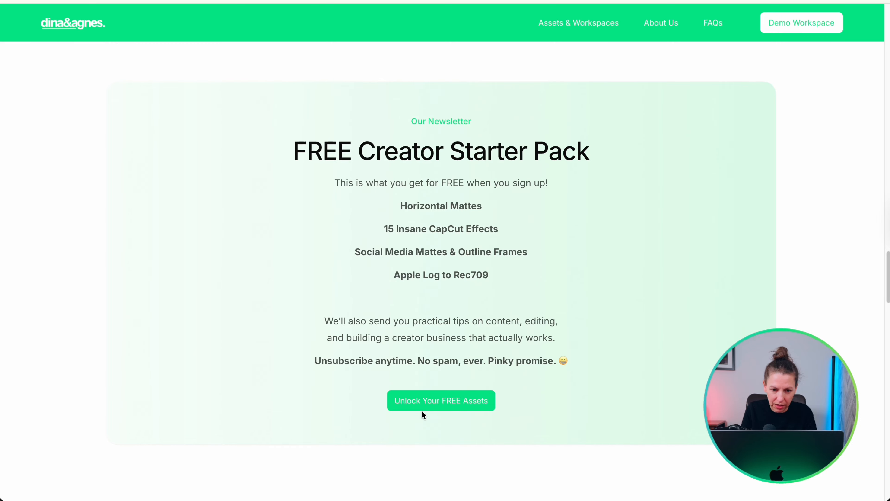
pyautogui.click(433, 406)
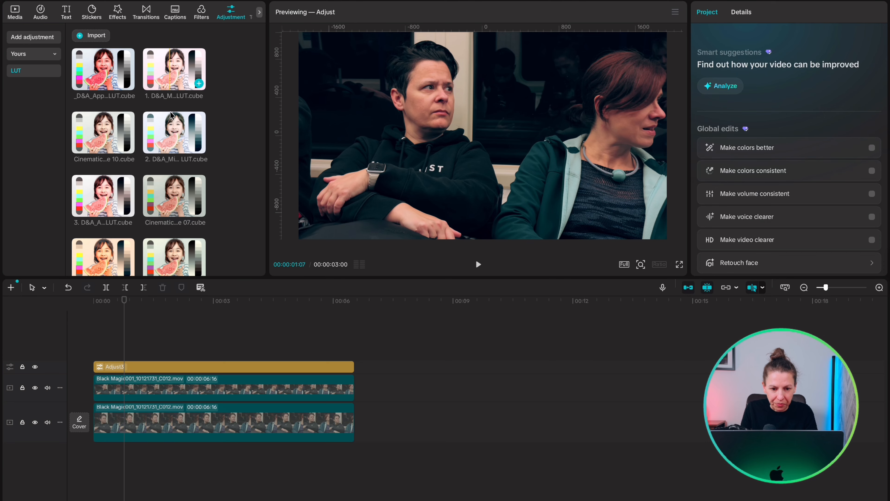
# Add the 1. D&A_Metropolis_Creative LUT on a track above the base LUT and extend it to the clips' end
pyautogui.moveTo(32, 37); pyautogui.dragTo(94, 352)
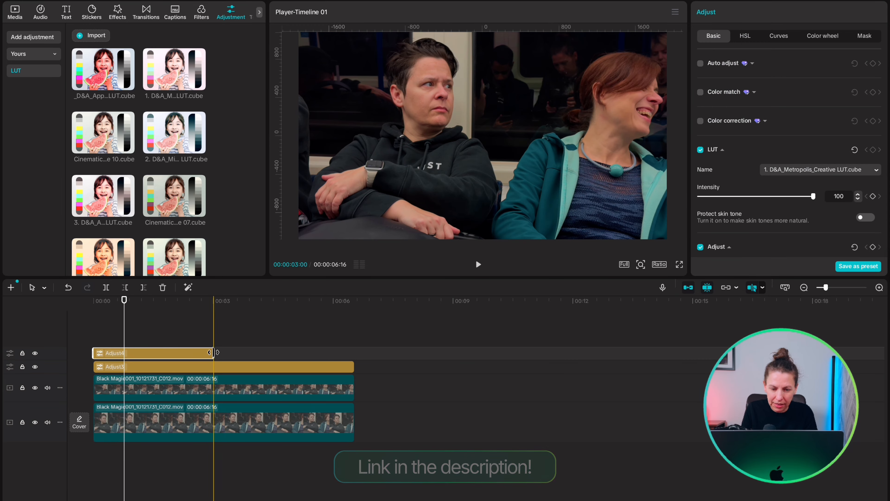
pyautogui.moveTo(213, 351); pyautogui.dragTo(340, 339)
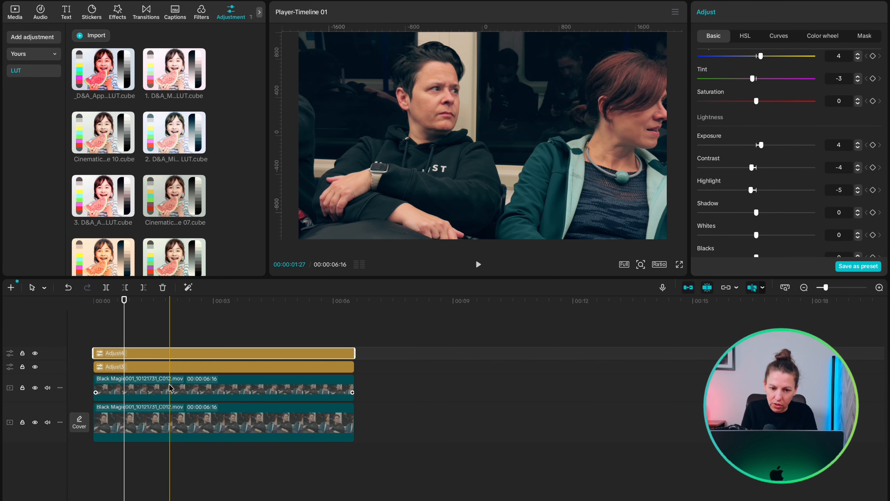
# Combine the upper video clip and both LUT adjustment layers into a compound clip
pyautogui.click(171, 388)
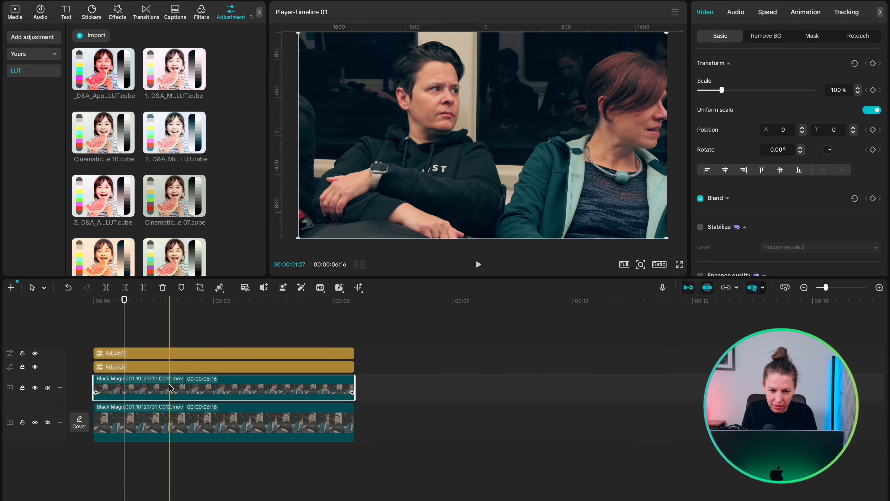
pyautogui.press('super+a')
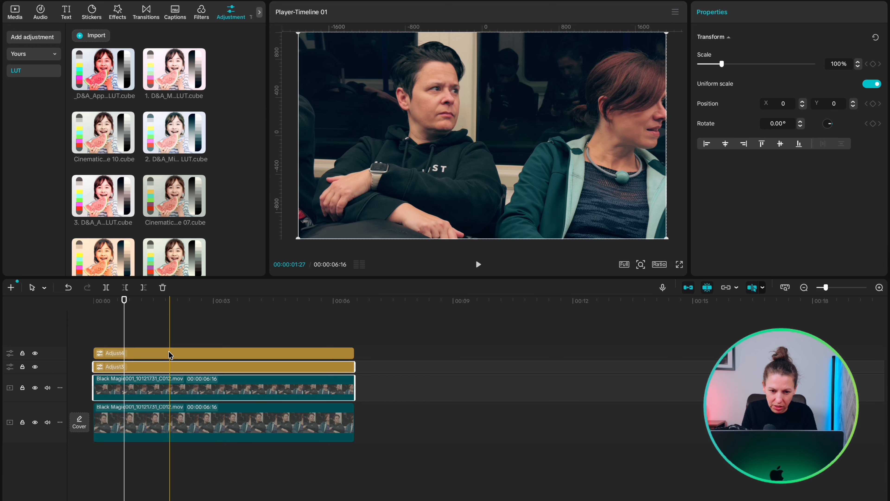
pyautogui.rightClick(169, 380)
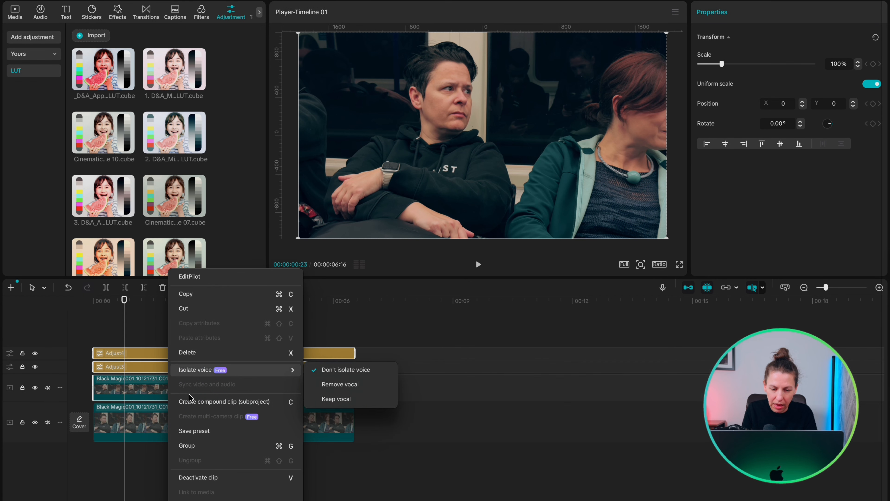
pyautogui.click(190, 402)
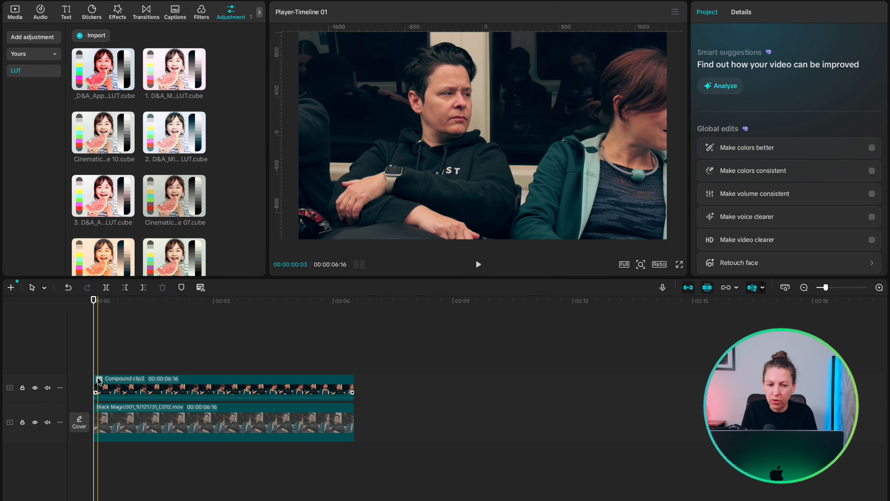
# Apply a Split mask to the compound clip and rotate the split line to vertical
pyautogui.click(98, 380)
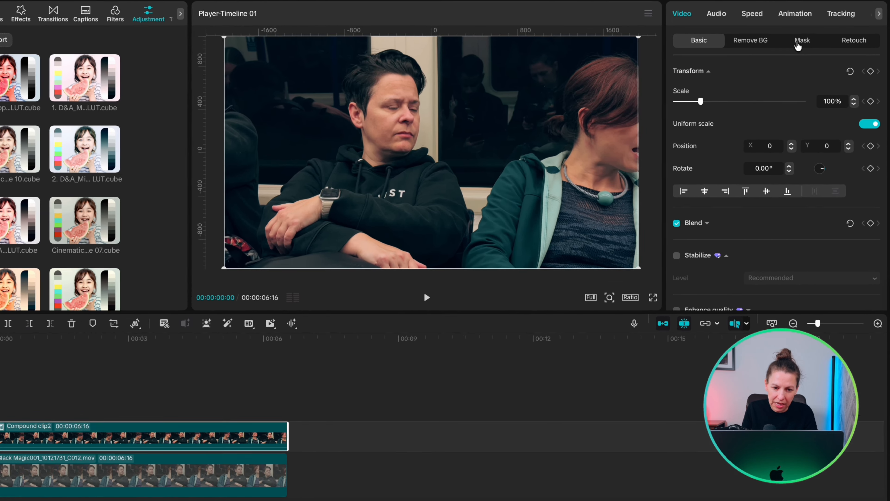
pyautogui.click(807, 37)
pyautogui.click(641, 121)
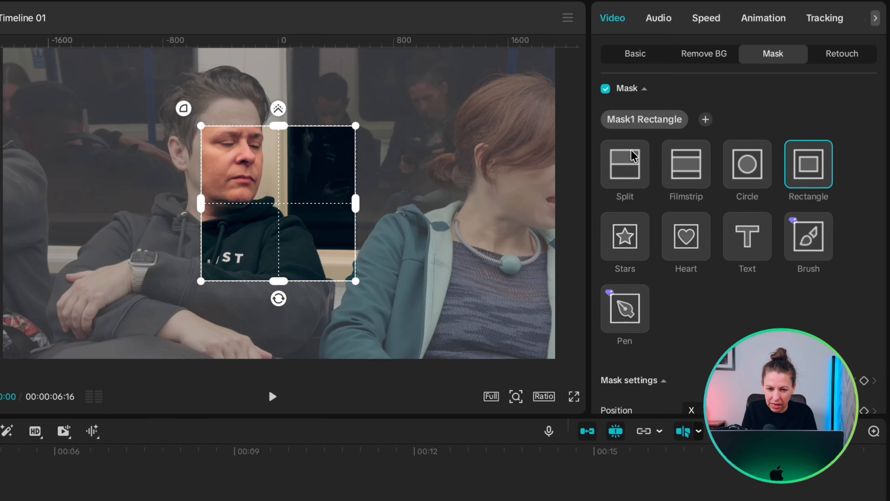
pyautogui.click(631, 166)
pyautogui.moveTo(280, 219); pyautogui.dragTo(346, 208)
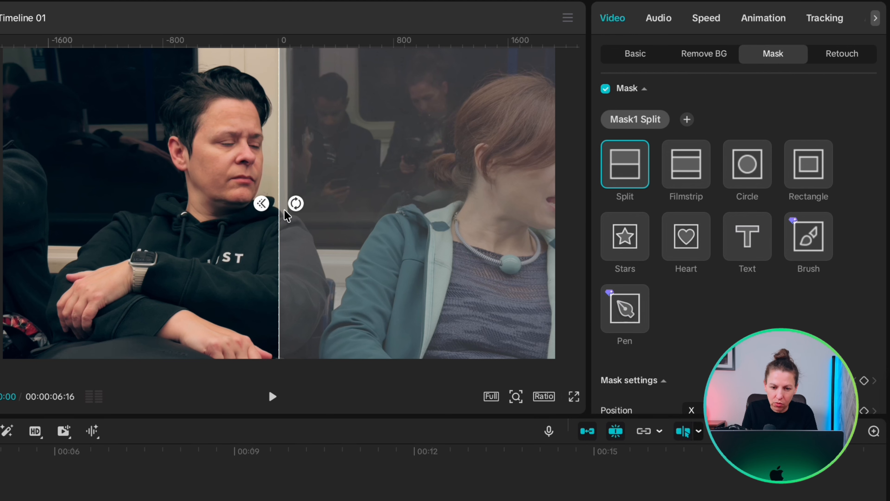
# Move the vertical split line to the frame's left edge and keyframe the mask at the clip's start
pyautogui.moveTo(278, 202); pyautogui.dragTo(3, 205)
pyautogui.scroll(-3, 736, 211)
pyautogui.click(865, 305)
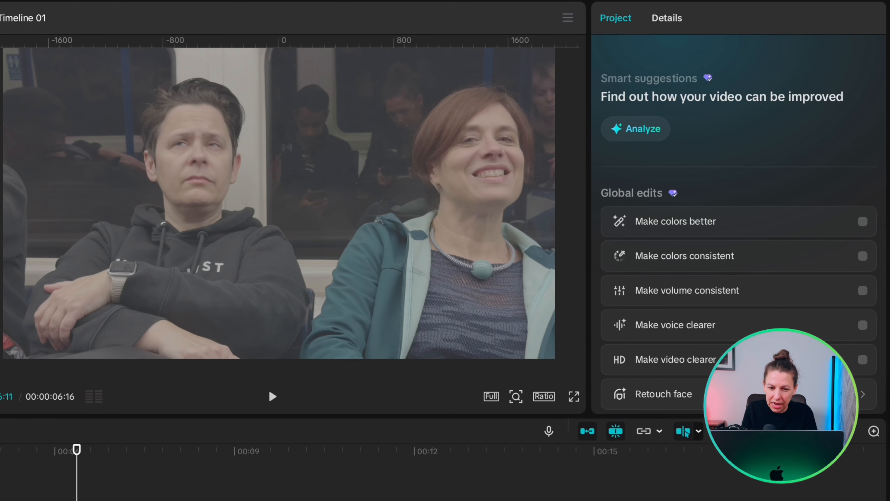
# At 00:00:06:11, move the compound clip's split line to the frame's right edge and play back the colour reveal
pyautogui.click(42, 499)
pyautogui.moveTo(3, 211); pyautogui.dragTo(562, 211)
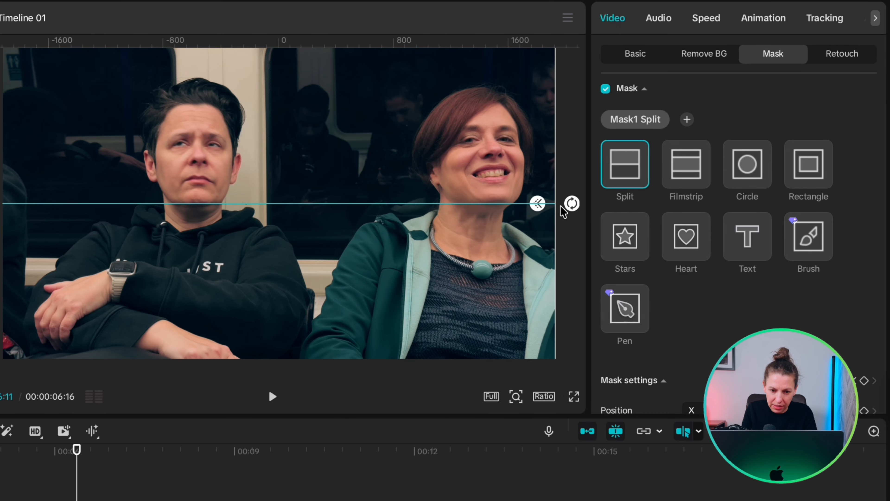
pyautogui.click(560, 206)
pyautogui.press('space')
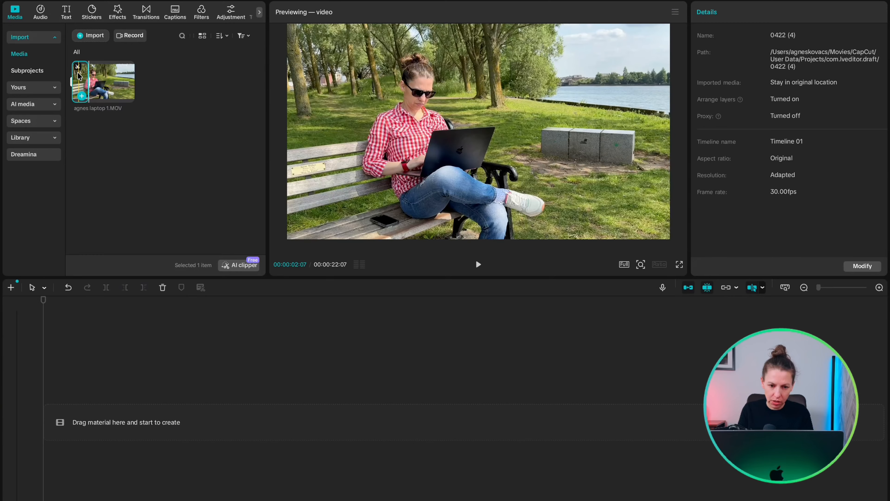
# In the new project, place the park laptop clip at the start of the timeline and move the playhead to 00:00:01:05
pyautogui.moveTo(103, 82); pyautogui.dragTo(95, 422)
pyautogui.click(147, 422)
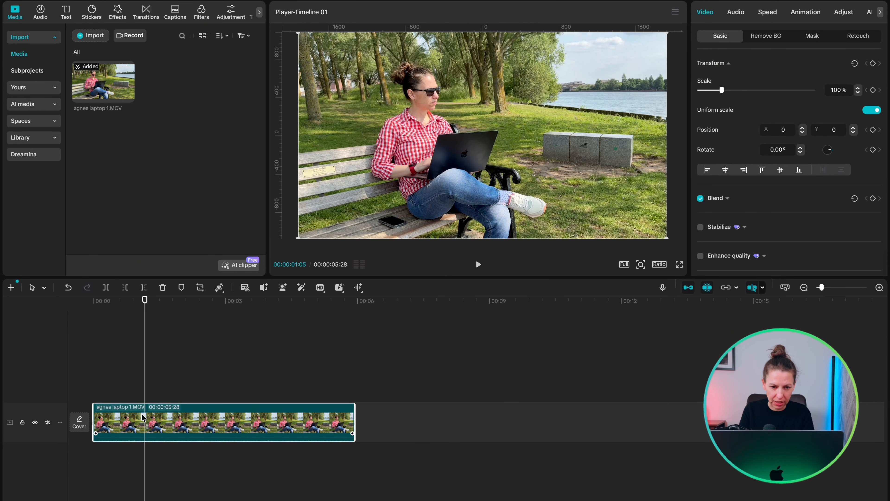
# Keyframe the clip's basic saturation at 00:00:01:05, set it to -50 at 00:00:01:27, and play back the fade
pyautogui.click(838, 15)
pyautogui.scroll(-5, 757, 196)
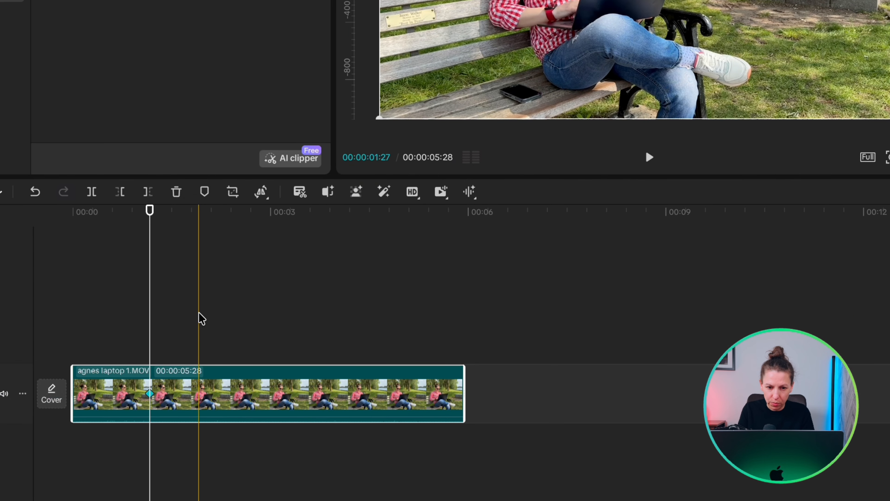
pyautogui.click(199, 315)
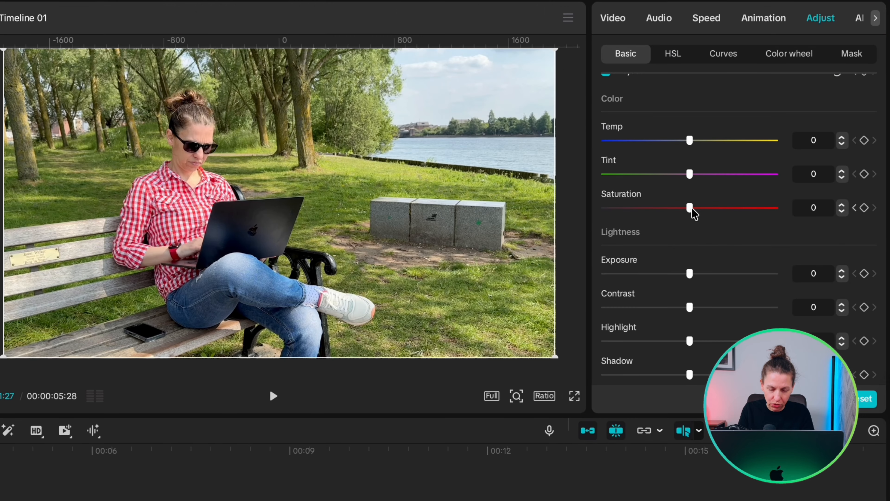
pyautogui.moveTo(690, 208); pyautogui.dragTo(582, 213)
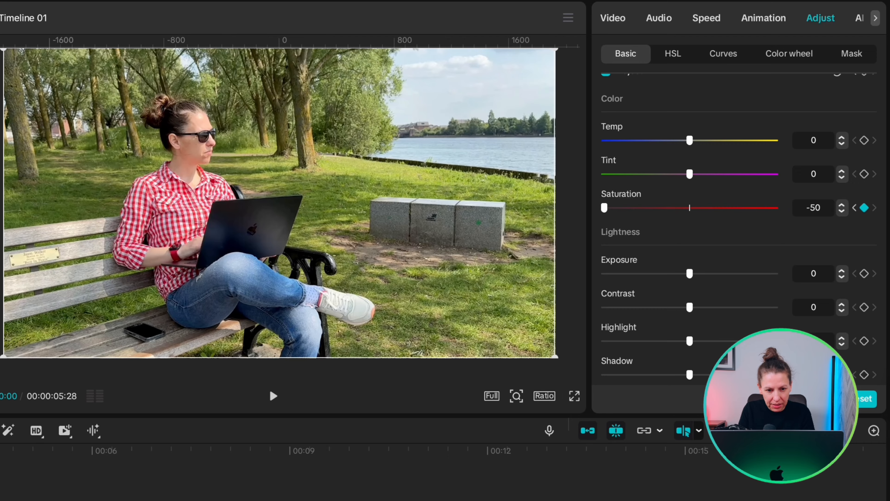
pyautogui.click(1, 477)
pyautogui.press('space')
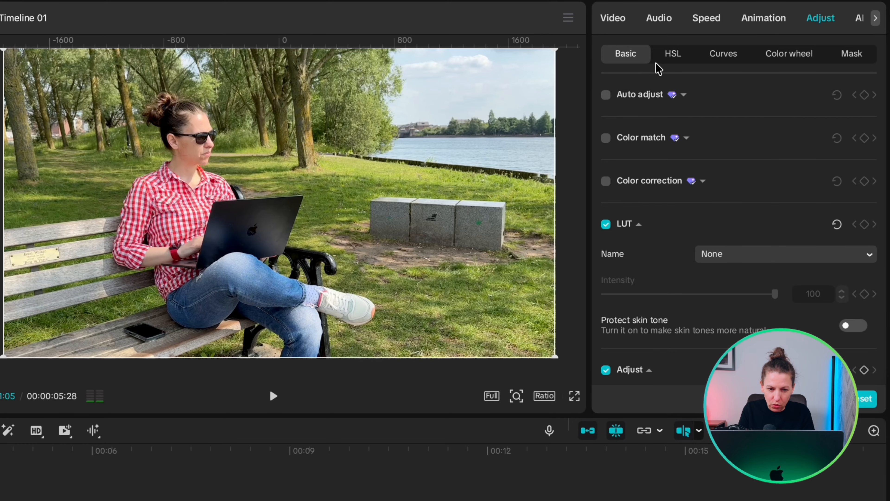
# Add an HSL saturation keyframe for the red range at 00:00:01:05
pyautogui.click(673, 59)
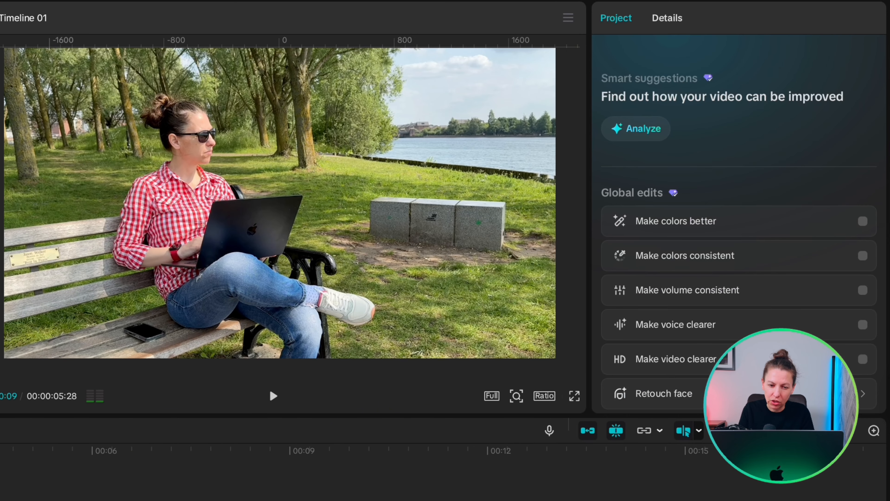
pyautogui.press('space')
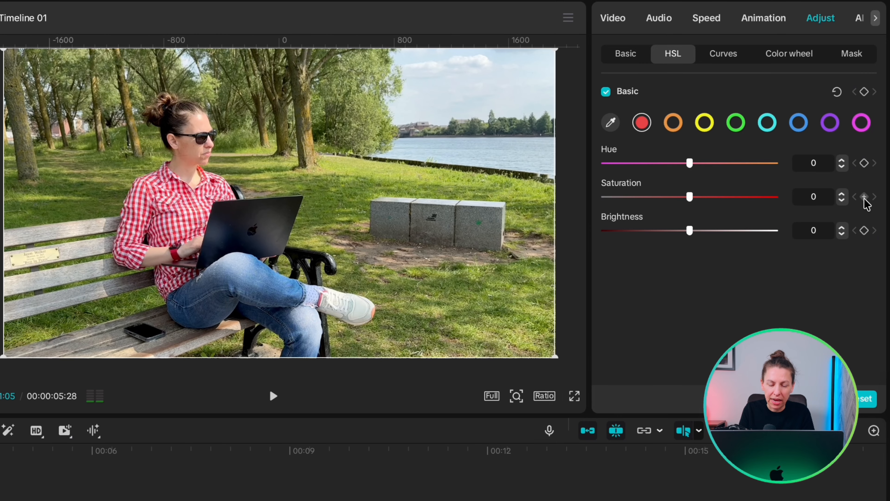
pyautogui.click(865, 196)
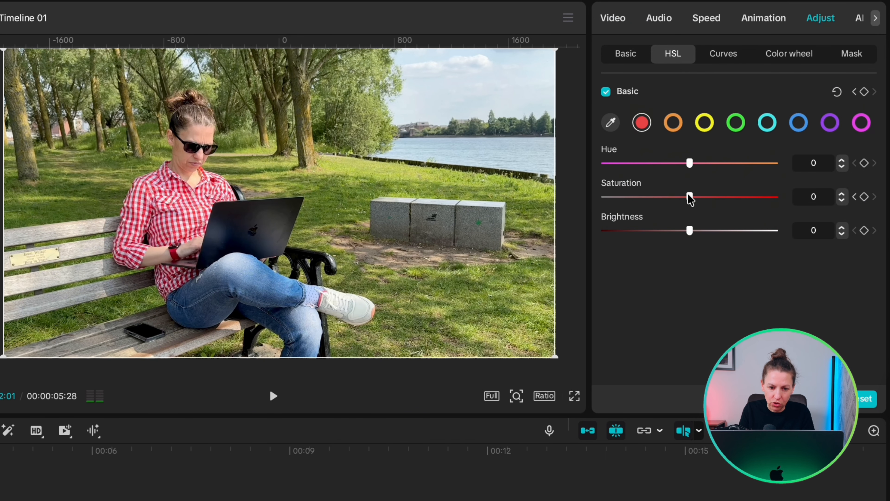
# At 00:00:02:01, adjust the HSL saturation across the red, orange and green ranges to create a selective colour change
pyautogui.moveTo(690, 197); pyautogui.dragTo(712, 196)
pyautogui.click(674, 122)
pyautogui.click(736, 123)
pyautogui.moveTo(601, 197); pyautogui.dragTo(655, 202)
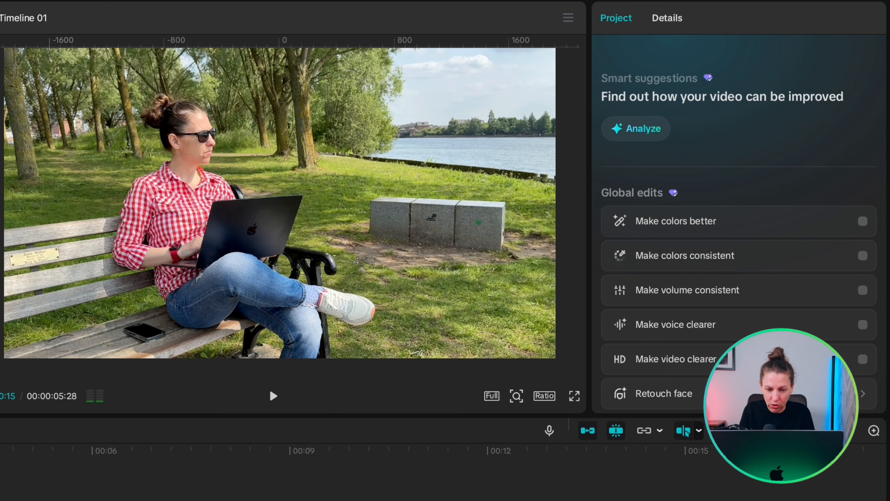
# Add the HD Upscale filter above the park laptop clip and extend it to the clip's full length
pyautogui.press('space')
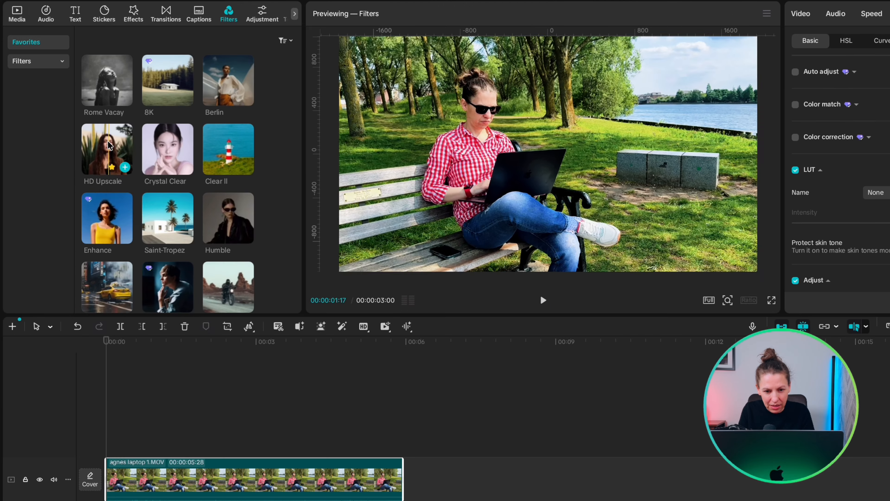
pyautogui.moveTo(109, 150); pyautogui.dragTo(103, 443)
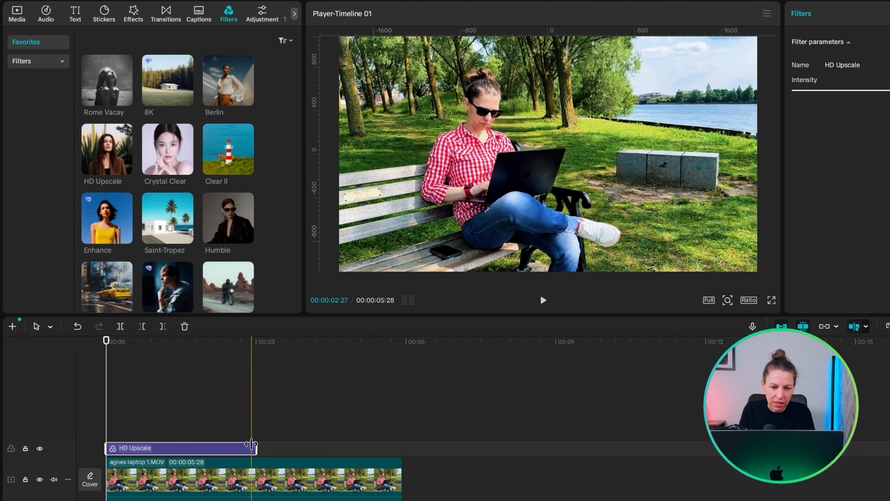
pyautogui.moveTo(255, 445); pyautogui.dragTo(404, 439)
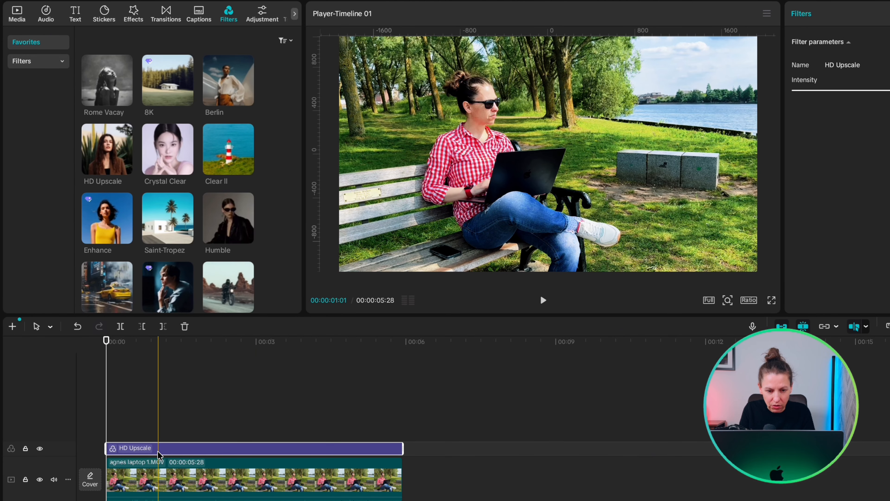
# Set the HD Upscale filter's intensity to 0 and keyframe it at 00:00:01:11
pyautogui.click(175, 421)
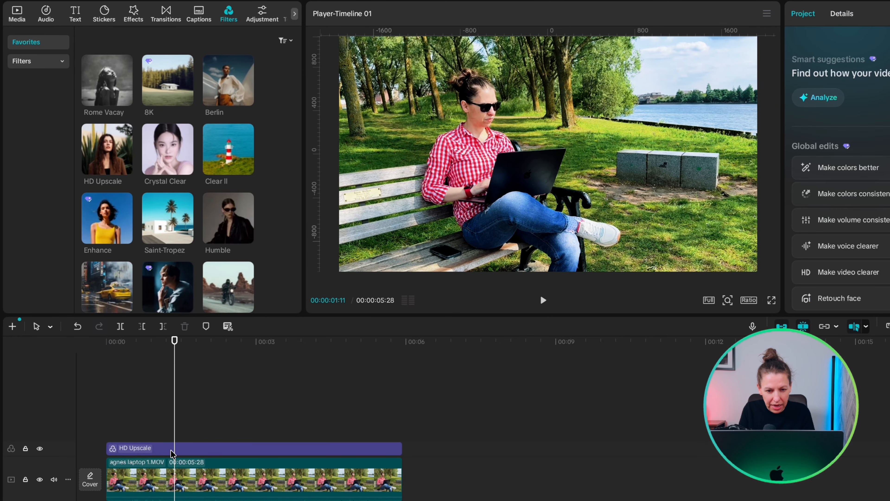
pyautogui.click(176, 450)
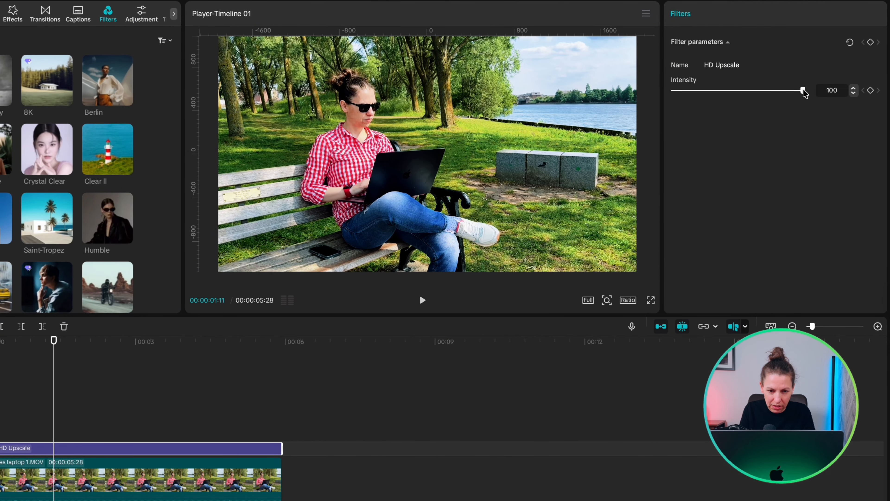
pyautogui.moveTo(803, 90); pyautogui.dragTo(672, 91)
pyautogui.click(870, 91)
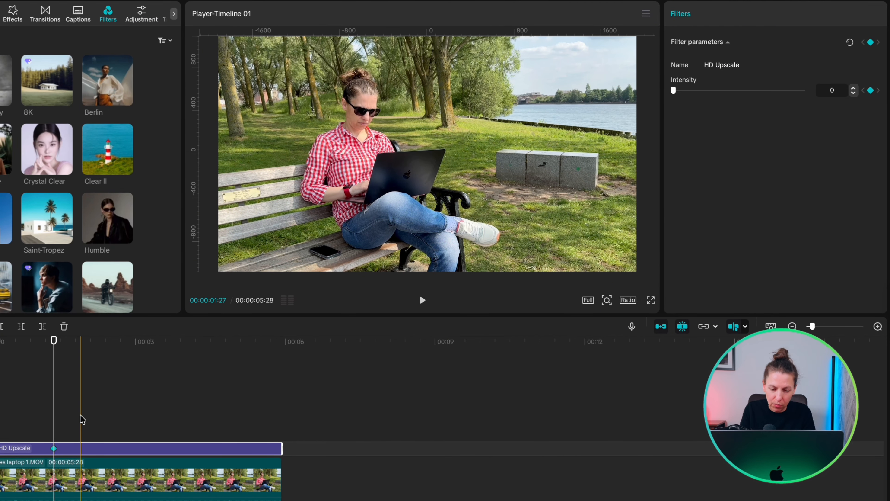
# Set the HD Upscale filter's intensity to 100 at 00:00:01:27 and play back the animated filter from before the first keyframe
pyautogui.click(81, 421)
pyautogui.click(81, 449)
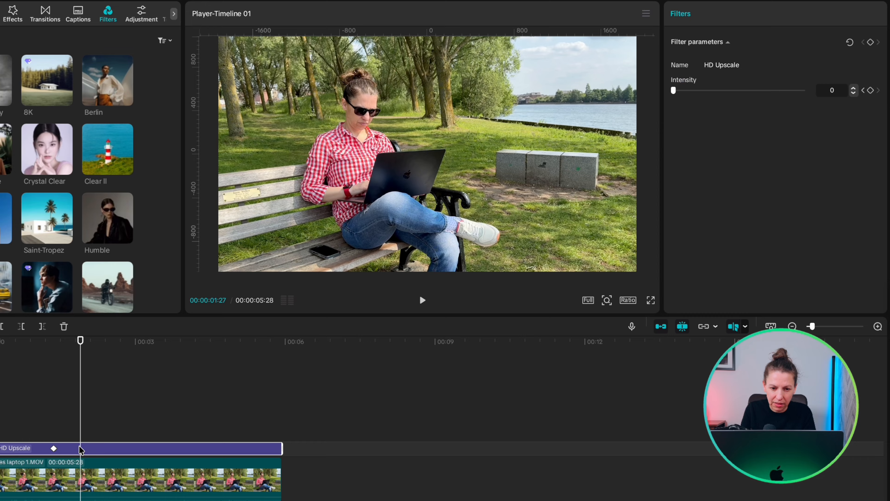
pyautogui.moveTo(673, 90); pyautogui.dragTo(829, 90)
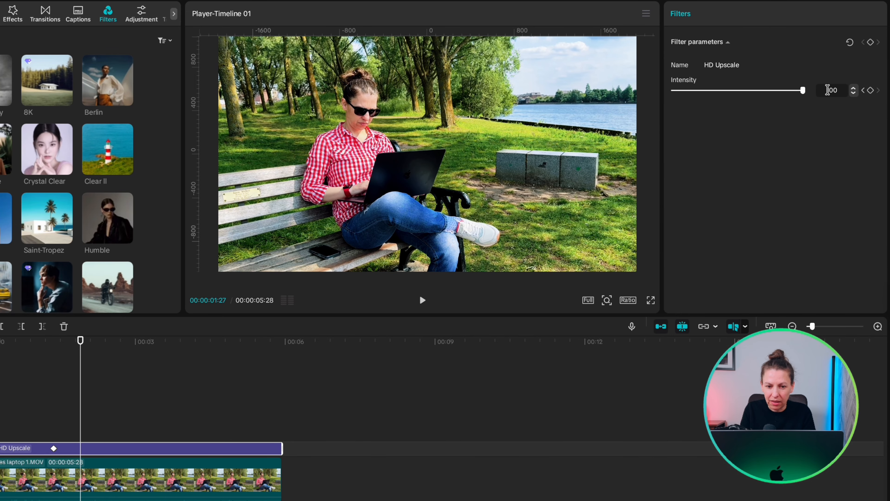
pyautogui.click(31, 390)
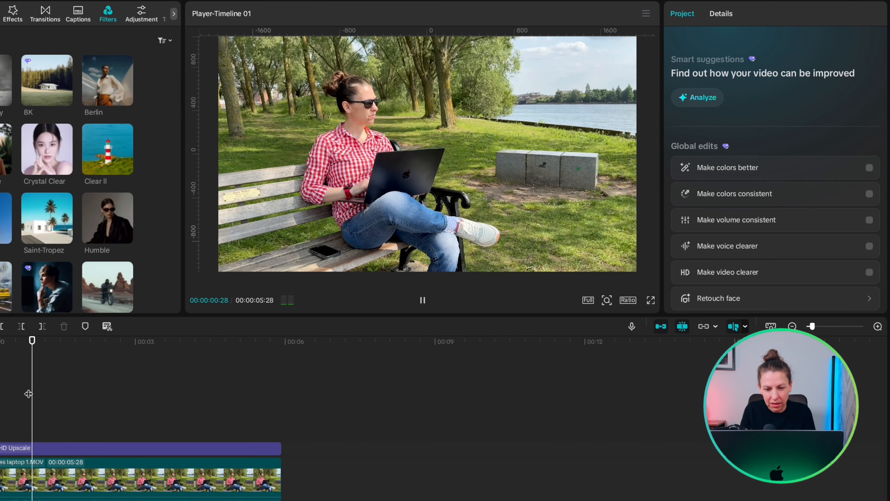
pyautogui.press('space')
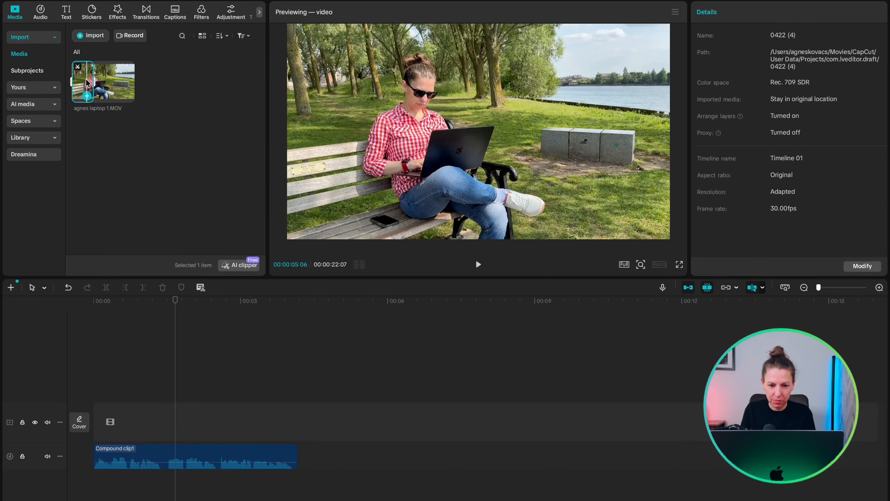
# Place the park laptop clip at the start of the main video track, above the Compound clip1 audio
pyautogui.moveTo(103, 81); pyautogui.dragTo(92, 416)
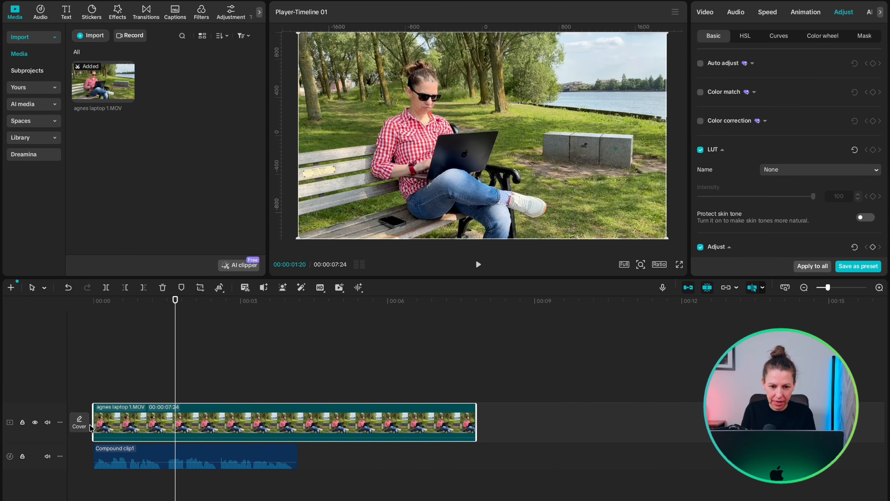
pyautogui.moveTo(134, 147); pyautogui.dragTo(53, 423)
pyautogui.moveTo(54, 423); pyautogui.dragTo(62, 460)
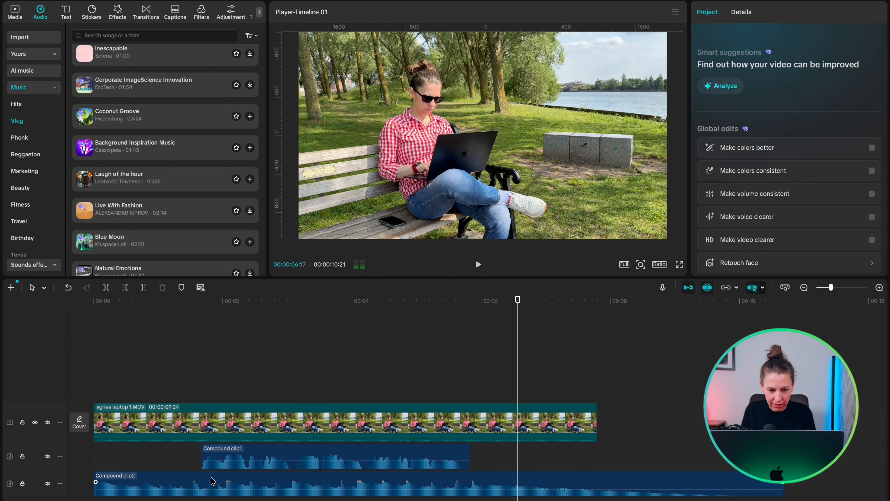
# Keyframe the volume of Compound clip2 at -10.0 dB at 00:00:01:16, and lower it at 00:00:01:20 where Compound clip1 begins
pyautogui.click(213, 482)
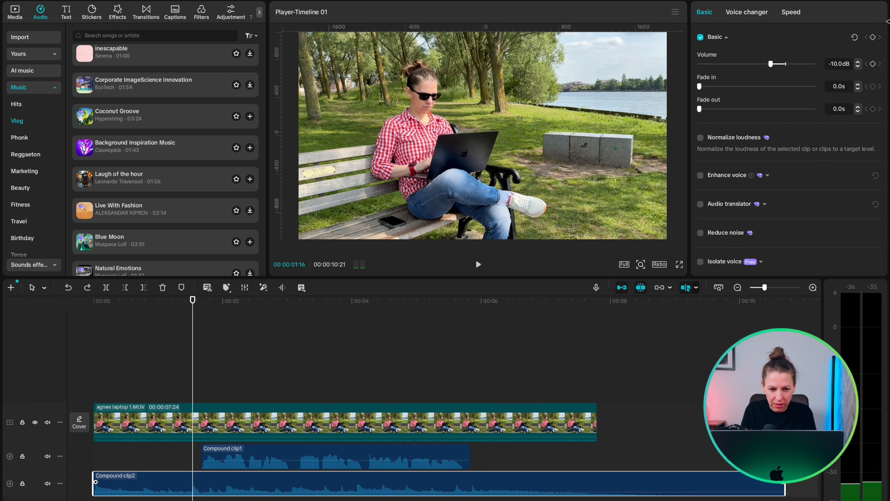
pyautogui.click(874, 64)
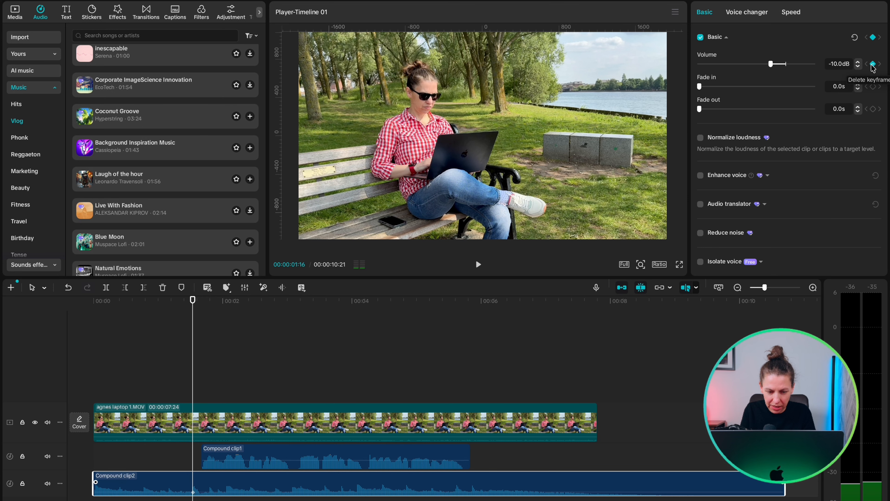
pyautogui.click(201, 346)
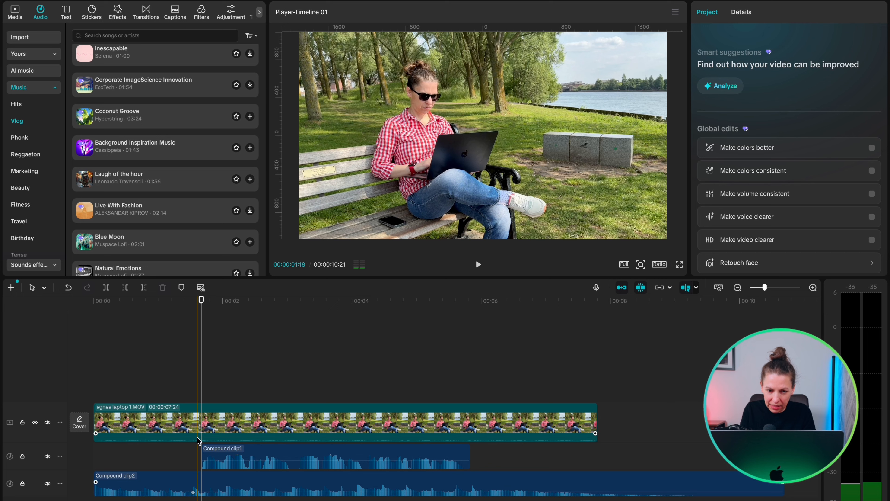
pyautogui.click(203, 480)
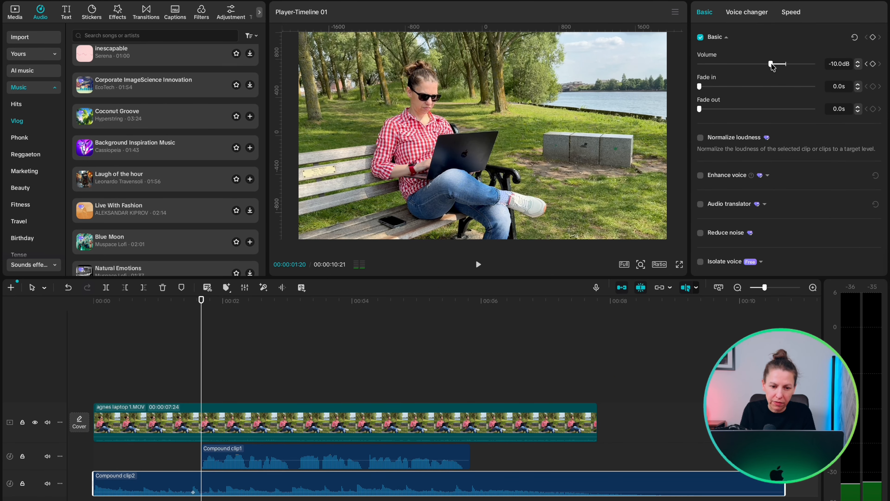
pyautogui.moveTo(774, 67); pyautogui.dragTo(752, 63)
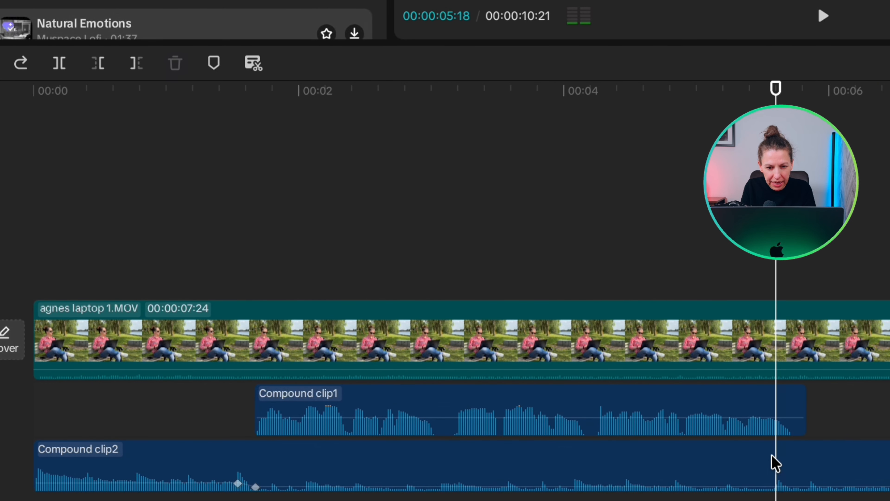
# Select Compound clip2 with the playhead at 00:00:05:18, just before the end of Compound clip1
pyautogui.click(775, 457)
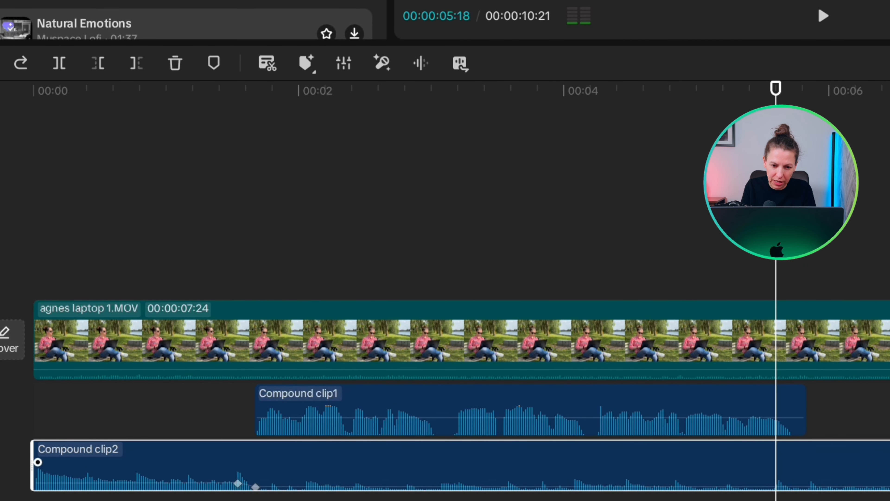